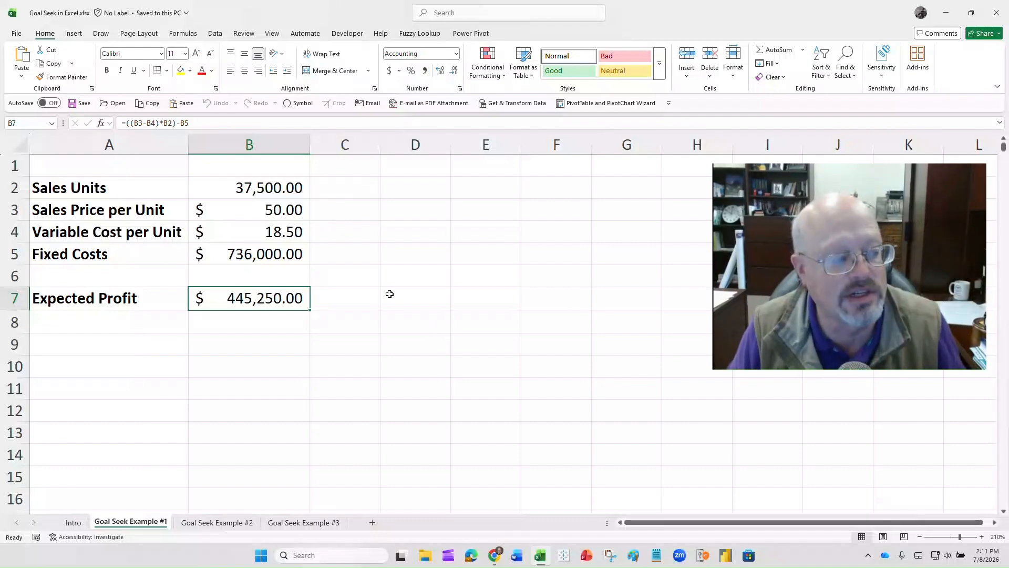
- Inspect the contents of input cells B2 through B5 and the Expected Profit formula in B7
{"action": "left_click", "coordinate": [287, 187]}
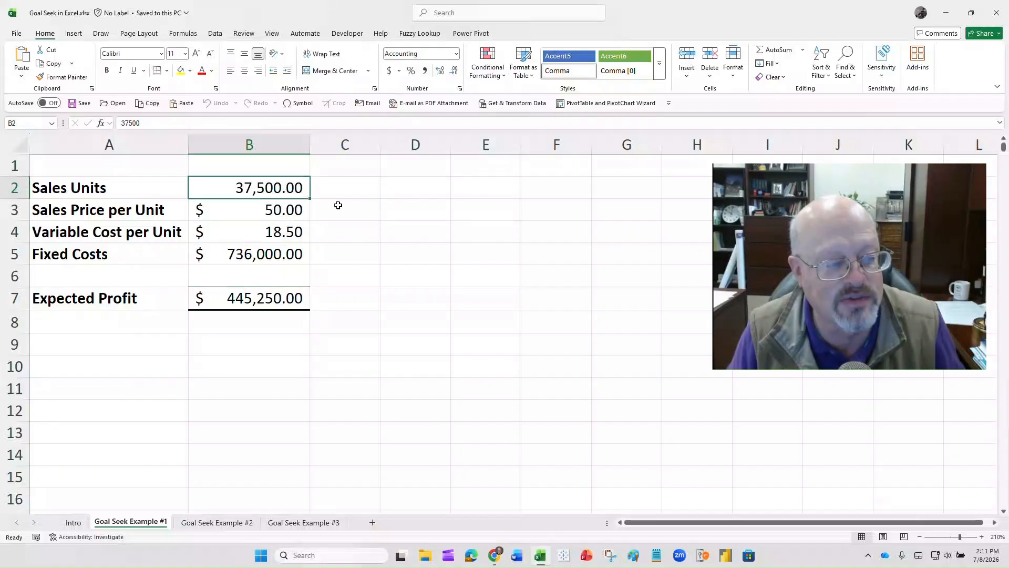
{"action": "left_click", "coordinate": [279, 210]}
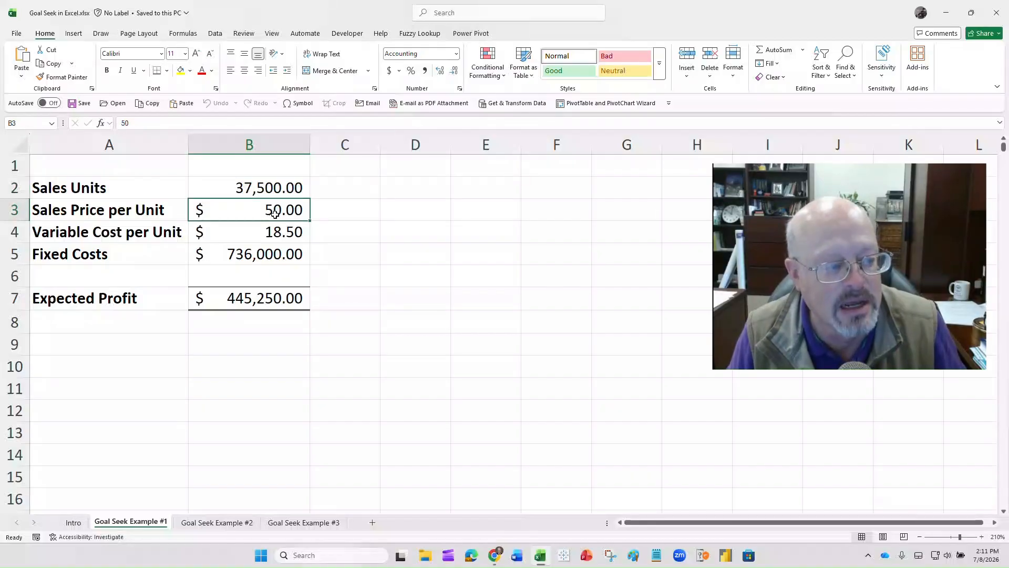
{"action": "left_click", "coordinate": [270, 232]}
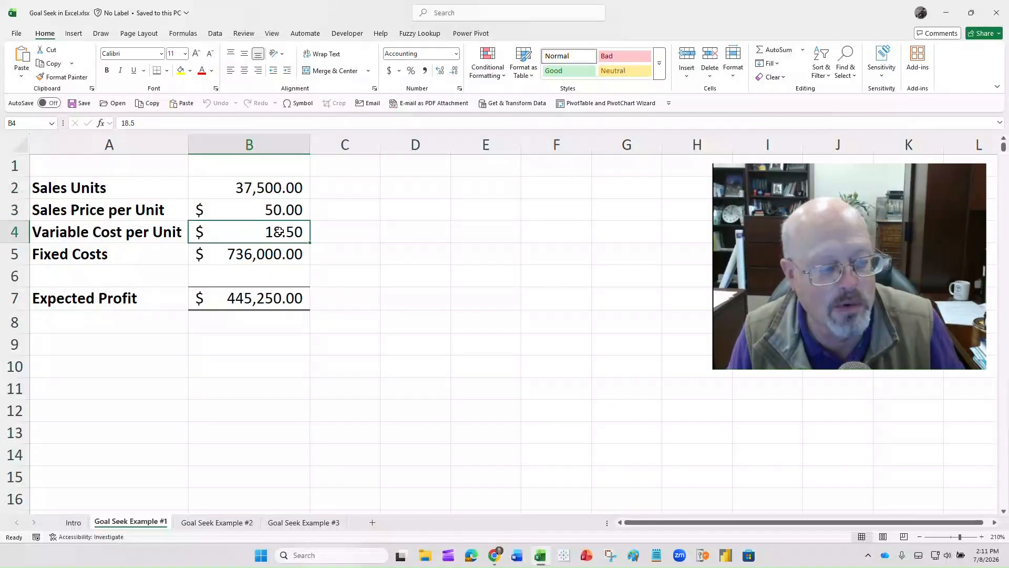
{"action": "left_click", "coordinate": [262, 255]}
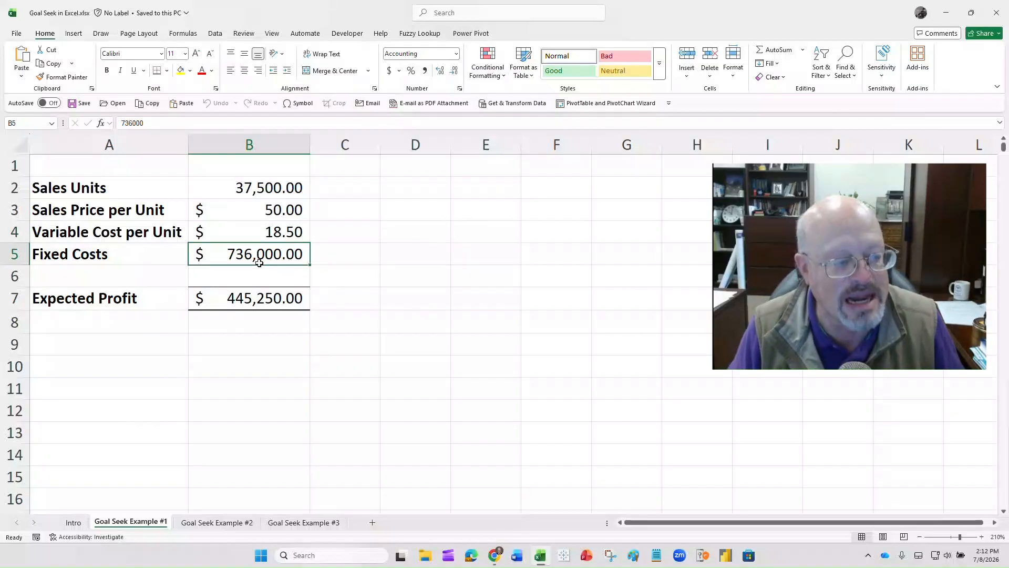
{"action": "left_click", "coordinate": [246, 298]}
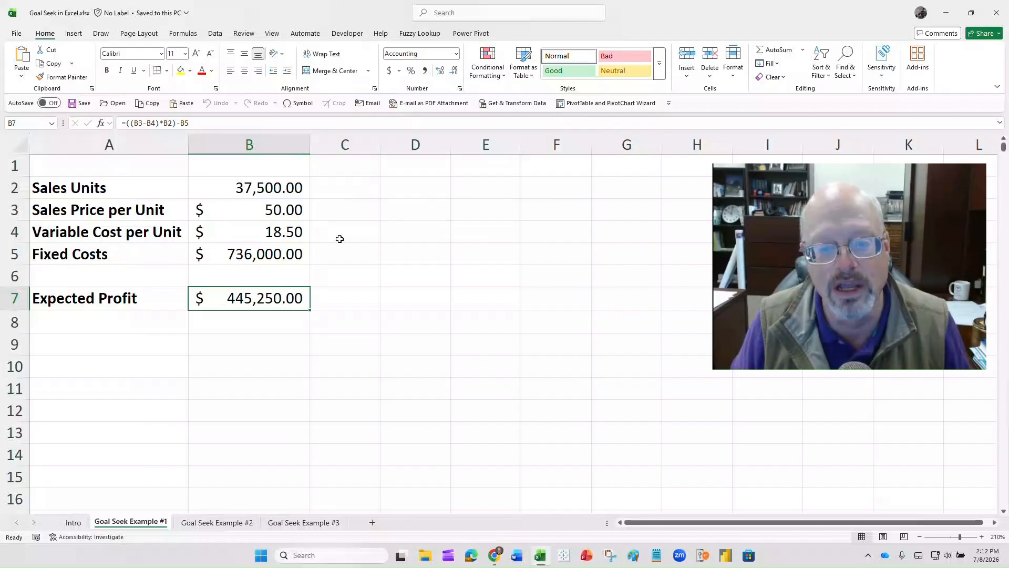
- Run Goal Seek to bring Expected Profit in B7 to 0 by changing Sales Units in B2, and discard the solution
{"action": "left_click", "coordinate": [214, 35]}
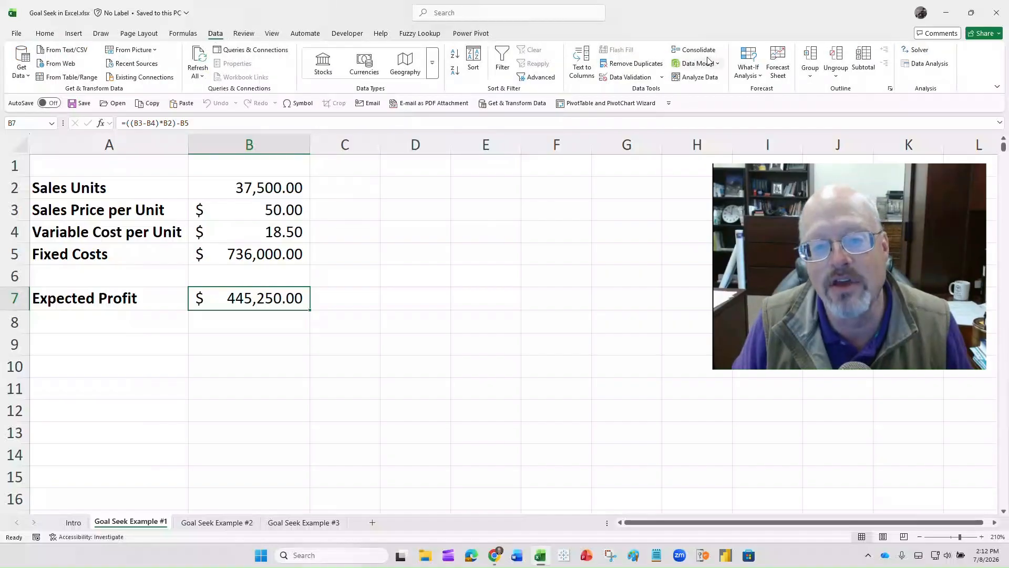
{"action": "left_click", "coordinate": [760, 77]}
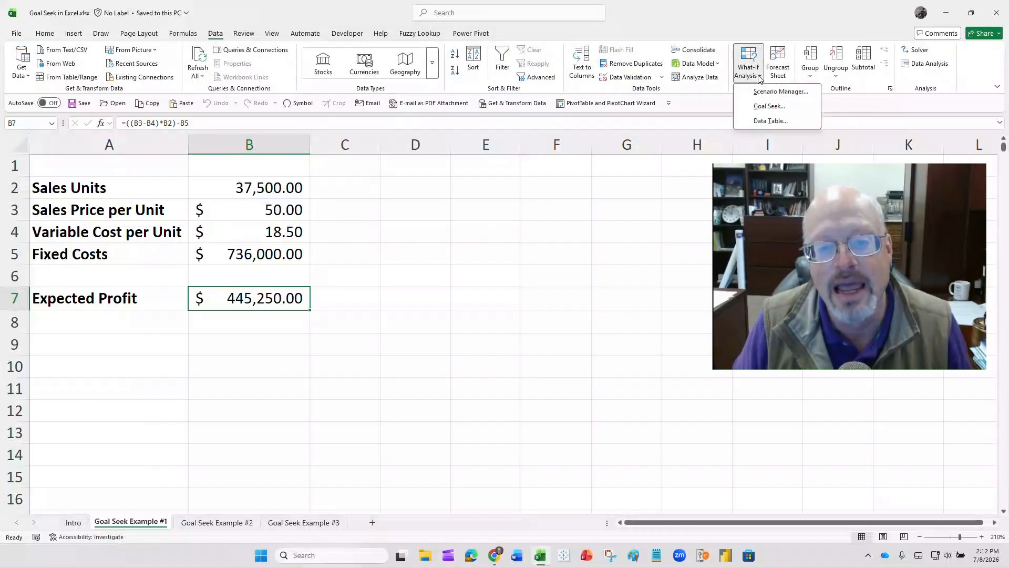
{"action": "left_click", "coordinate": [765, 107]}
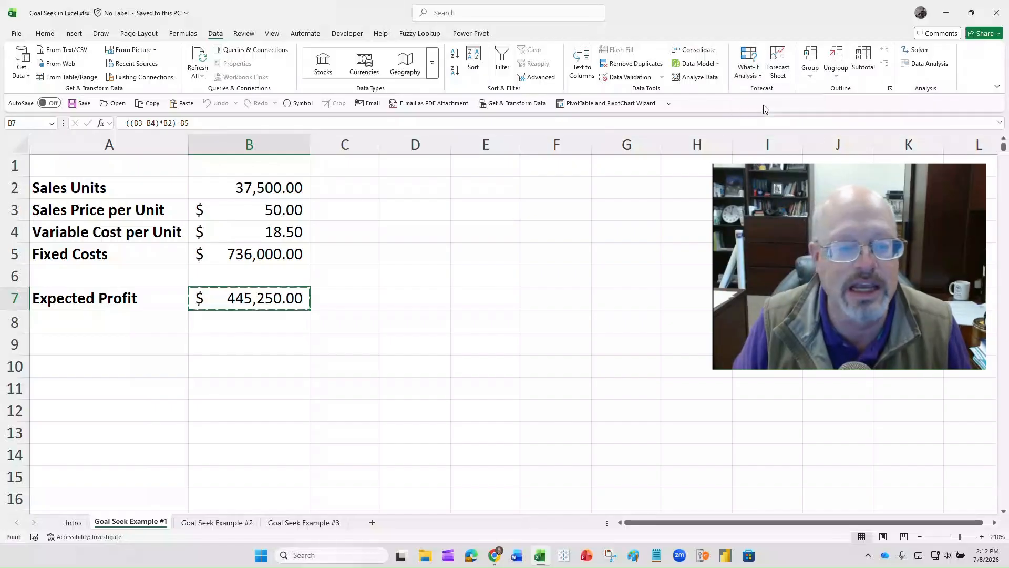
{"action": "left_click_drag", "start_coordinate": [631, 221], "coordinate": [457, 196]}
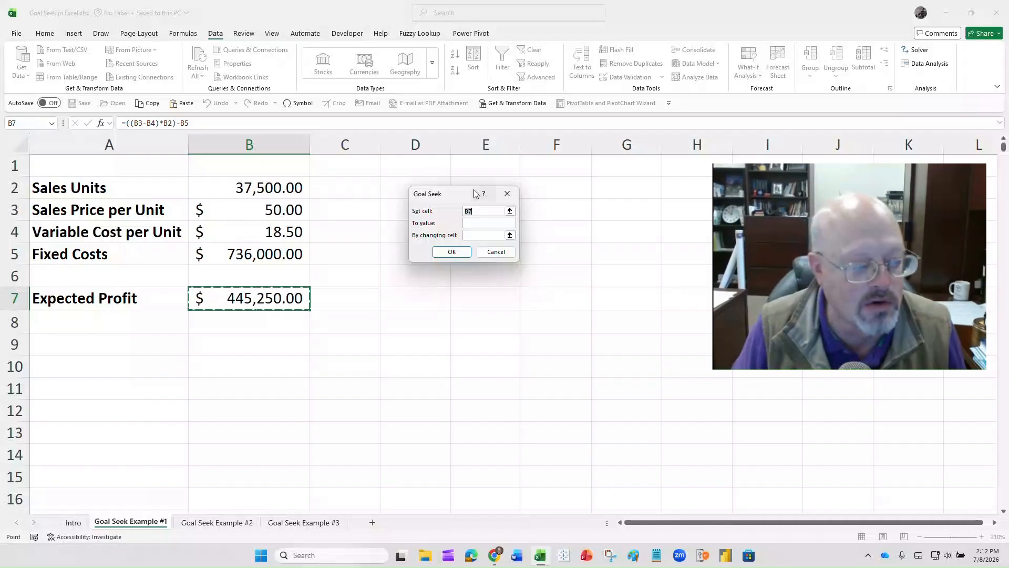
{"action": "left_click", "coordinate": [297, 297]}
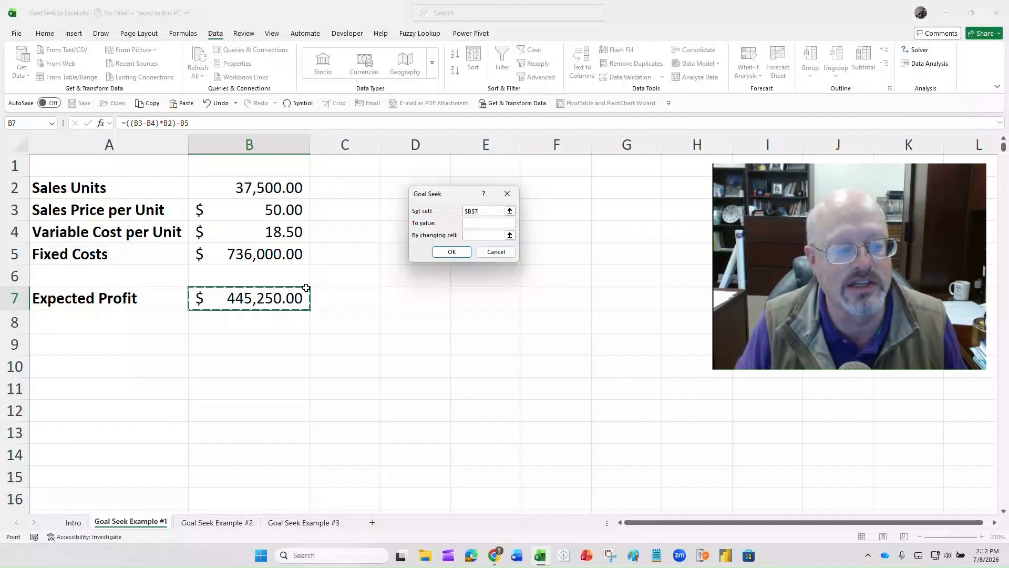
{"action": "key", "text": "Tab"}
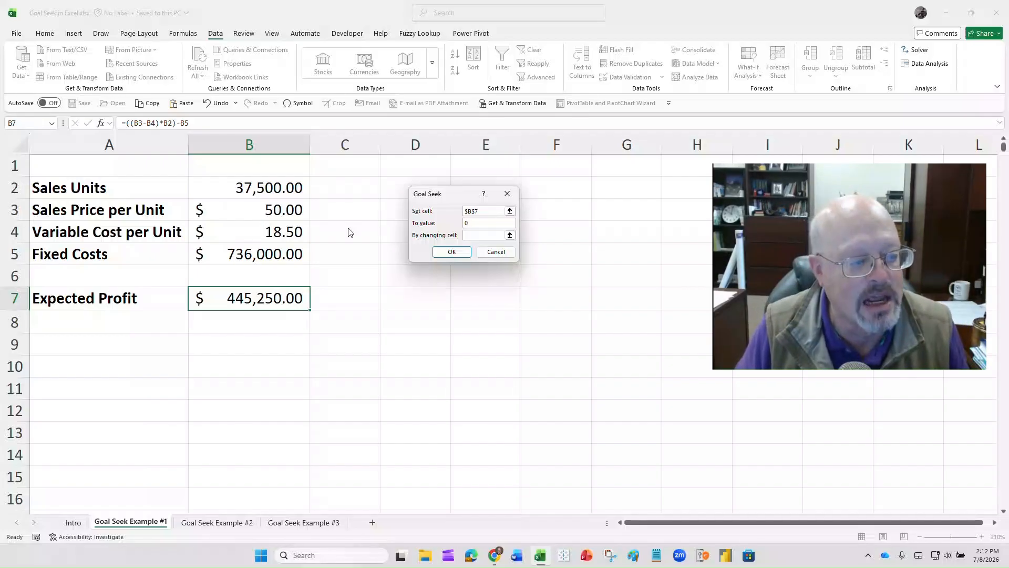
{"action": "left_click", "coordinate": [463, 235]}
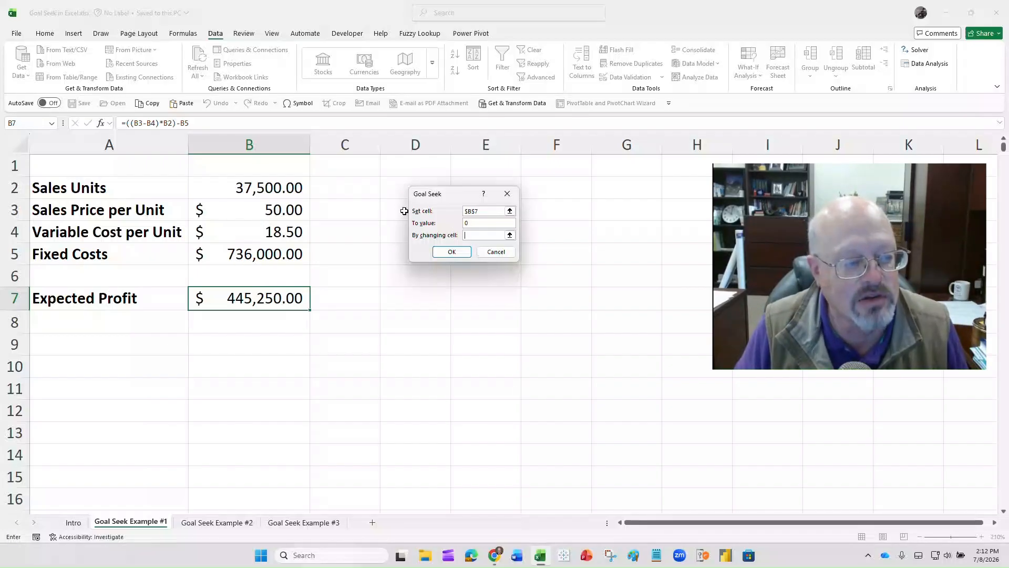
{"action": "left_click", "coordinate": [285, 186]}
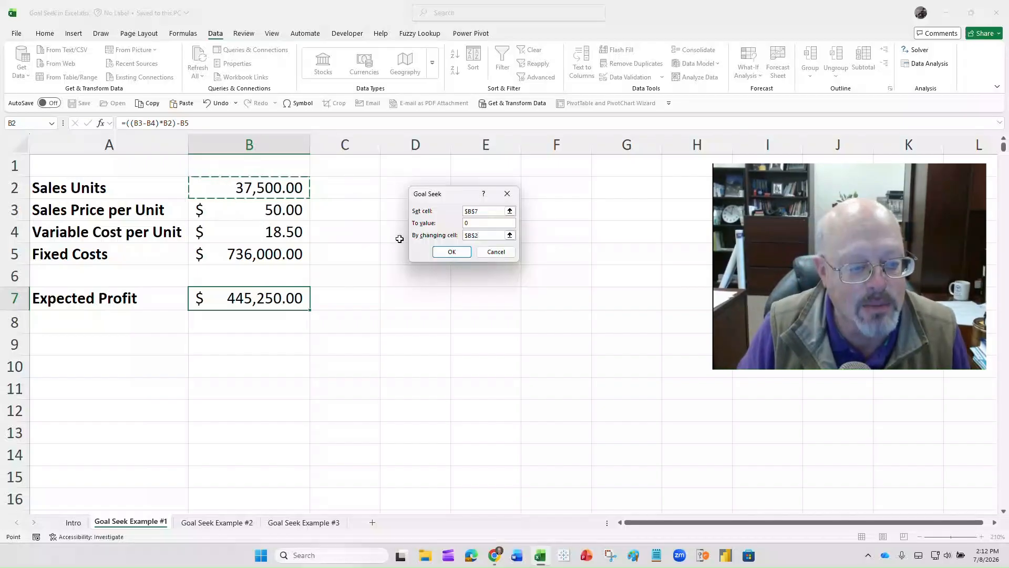
{"action": "left_click", "coordinate": [444, 253]}
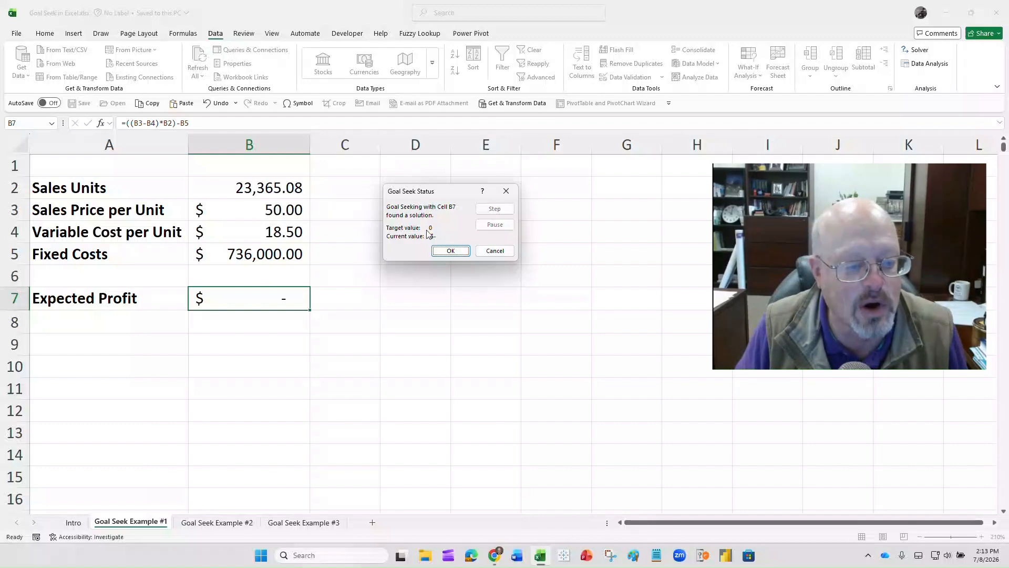
{"action": "left_click", "coordinate": [495, 251]}
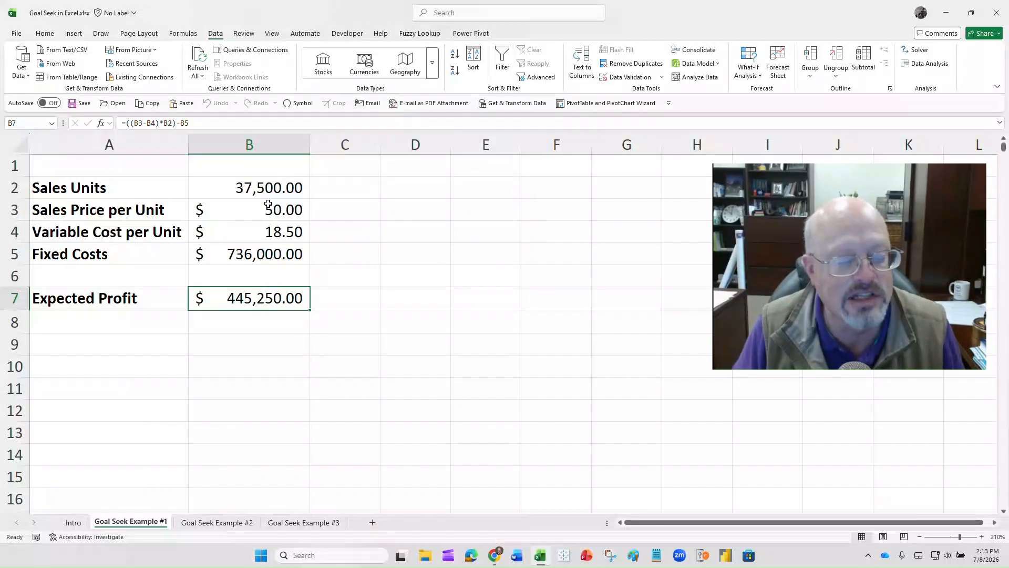
- Run Goal Seek to bring Expected Profit in B7 to 0 by changing Sales Price per Unit in B3
{"action": "left_click", "coordinate": [757, 78]}
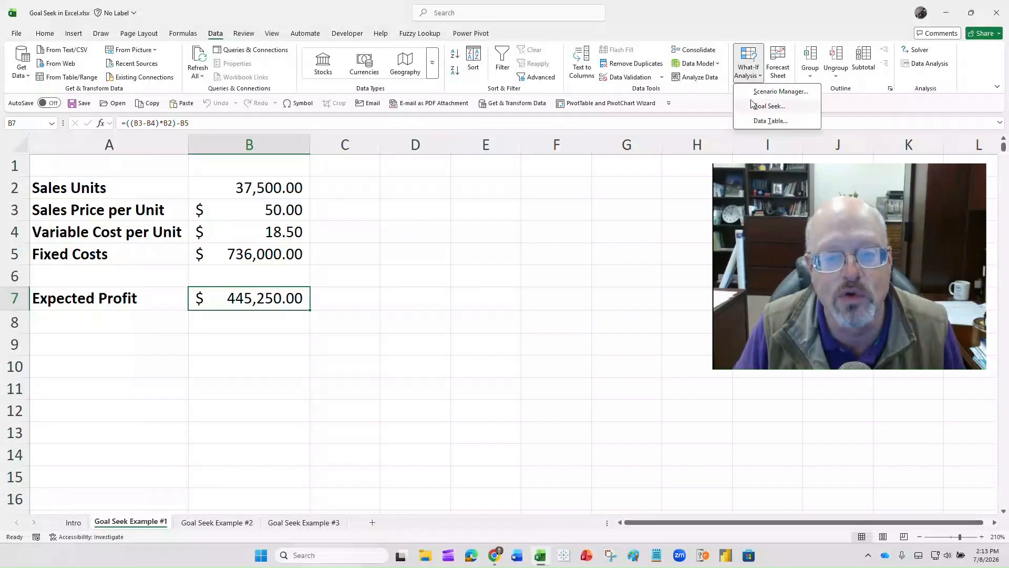
{"action": "left_click", "coordinate": [760, 104]}
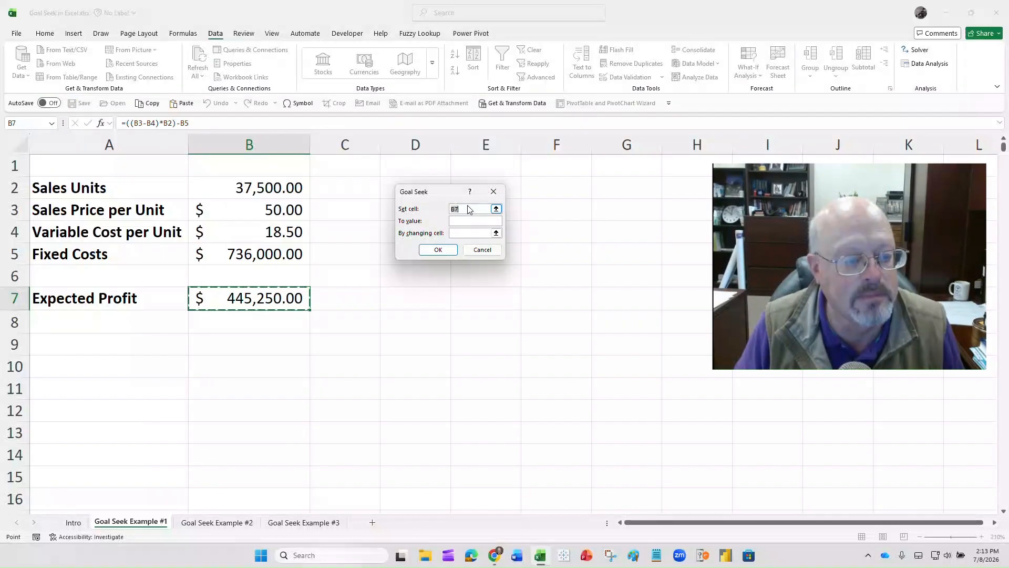
{"action": "left_click", "coordinate": [470, 221]}
{"action": "type", "text": "0"}
{"action": "key", "text": "Tab"}
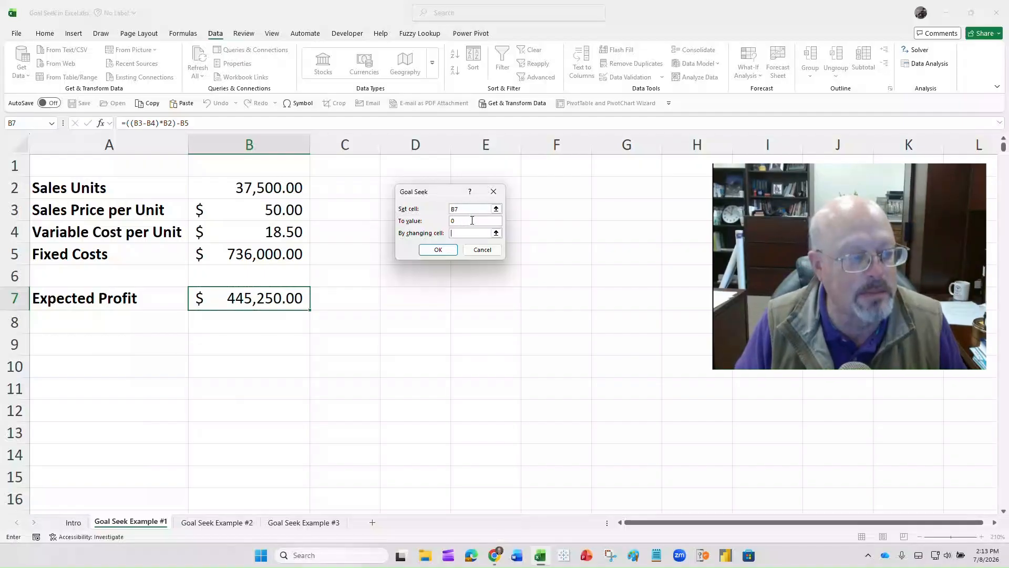
{"action": "left_click", "coordinate": [279, 210]}
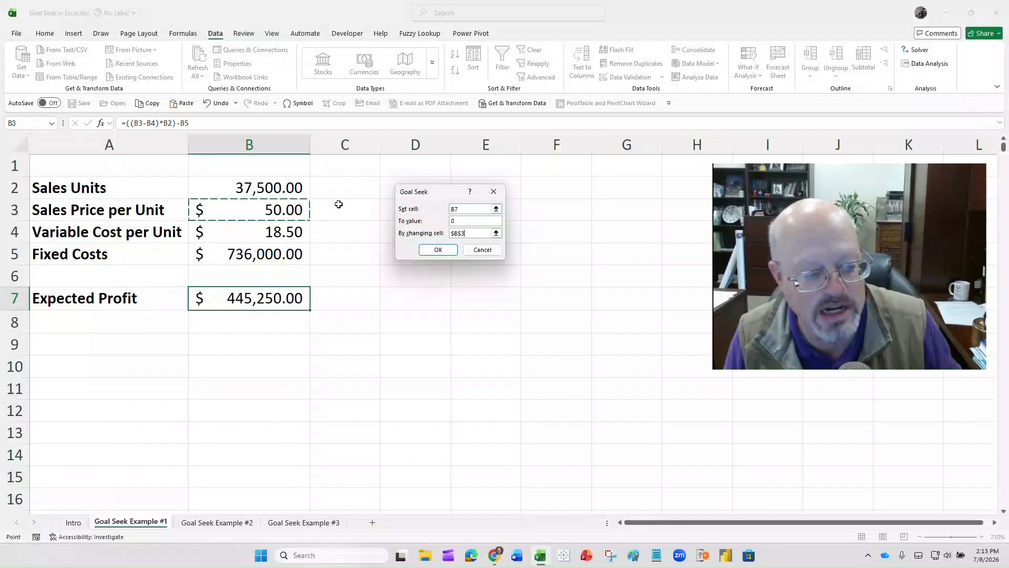
{"action": "left_click", "coordinate": [438, 250]}
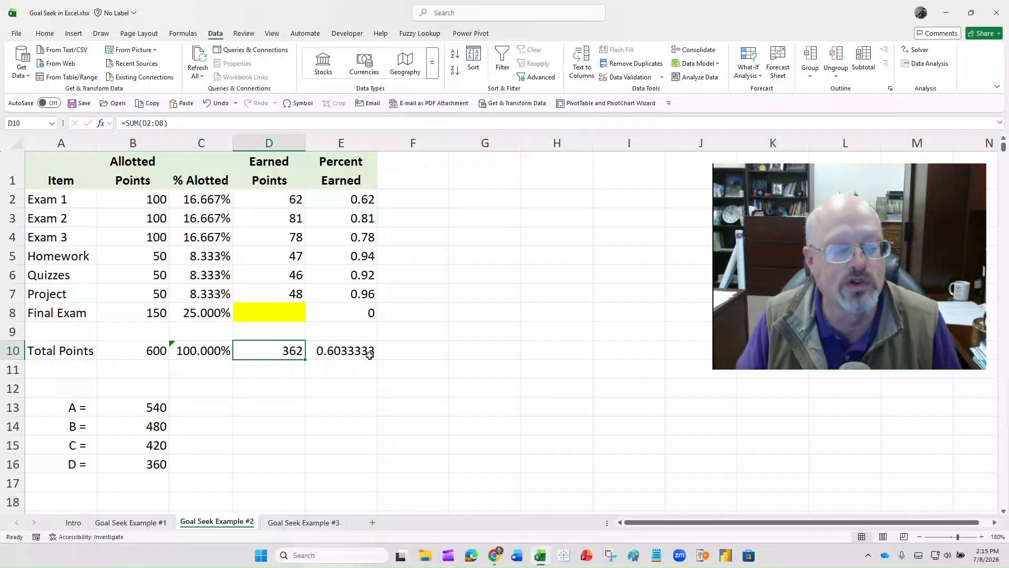
- Run Goal Seek to bring total earned points in D10 to 540 by changing the Final Exam score in D8, and discard the solution
{"action": "left_click", "coordinate": [757, 74]}
{"action": "left_click", "coordinate": [769, 105]}
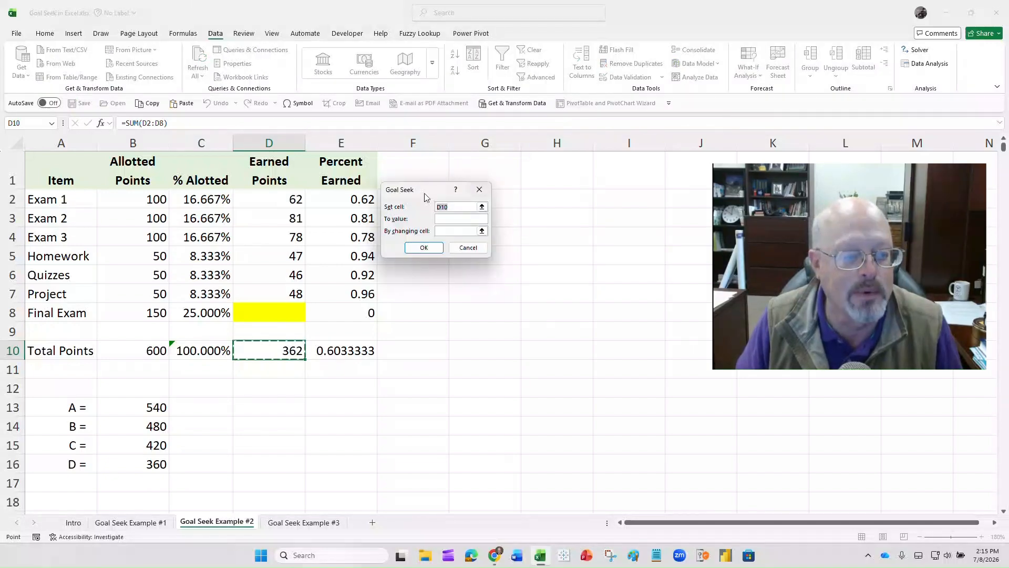
{"action": "left_click_drag", "start_coordinate": [428, 191], "coordinate": [444, 181]}
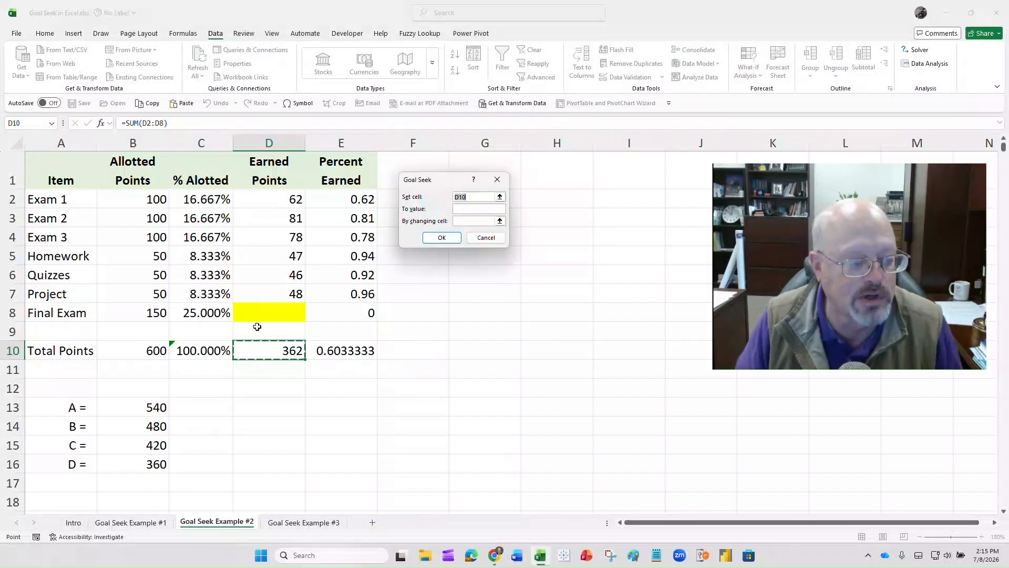
{"action": "left_click", "coordinate": [258, 352]}
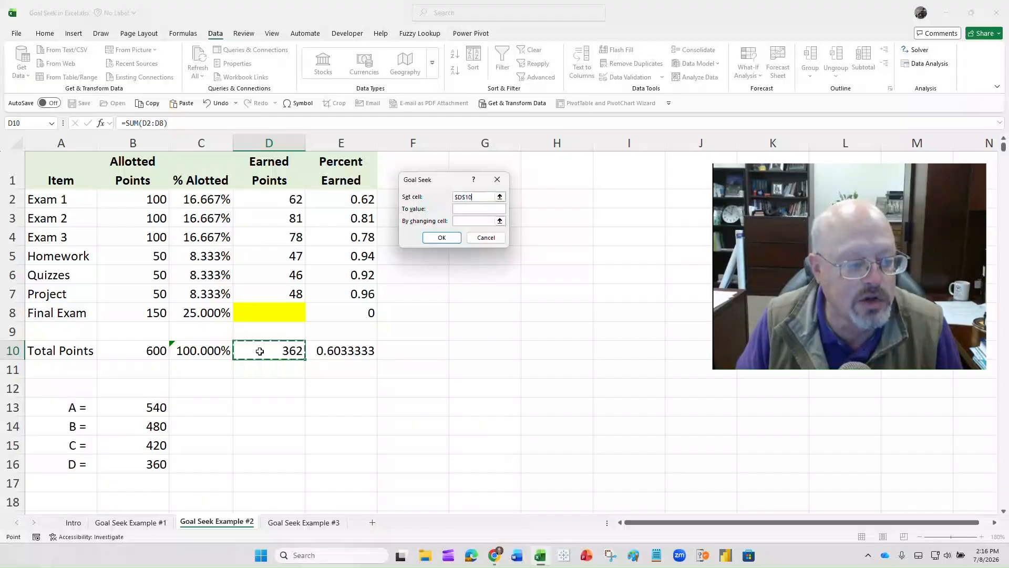
{"action": "key", "text": "Tab"}
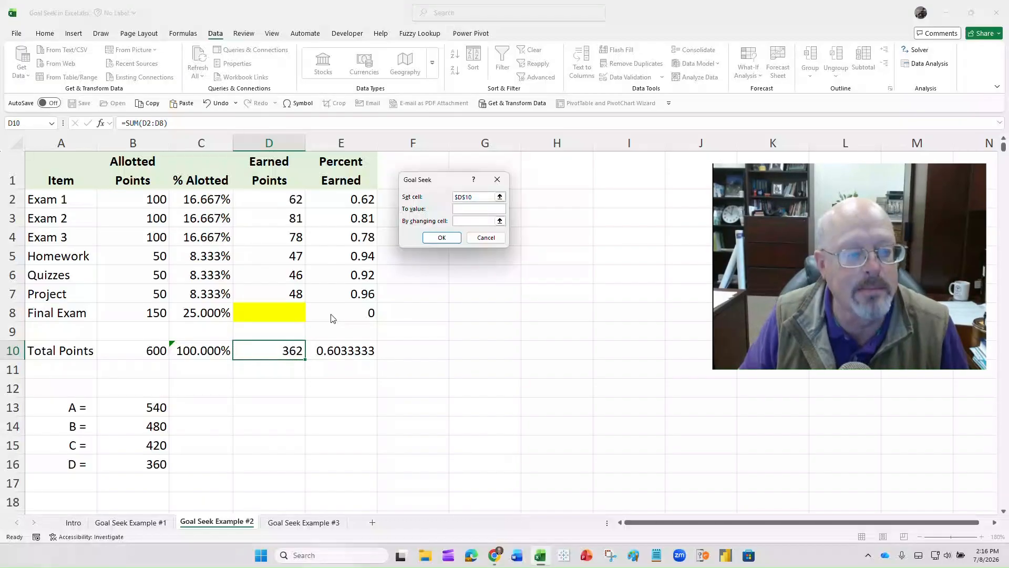
{"action": "type", "text": "540"}
{"action": "key", "text": "Tab"}
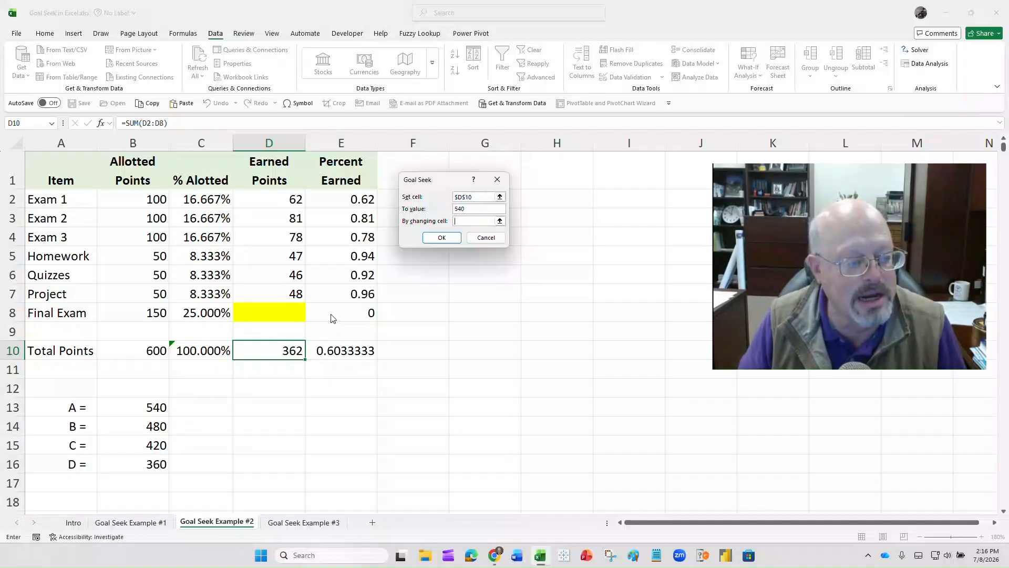
{"action": "left_click", "coordinate": [268, 314]}
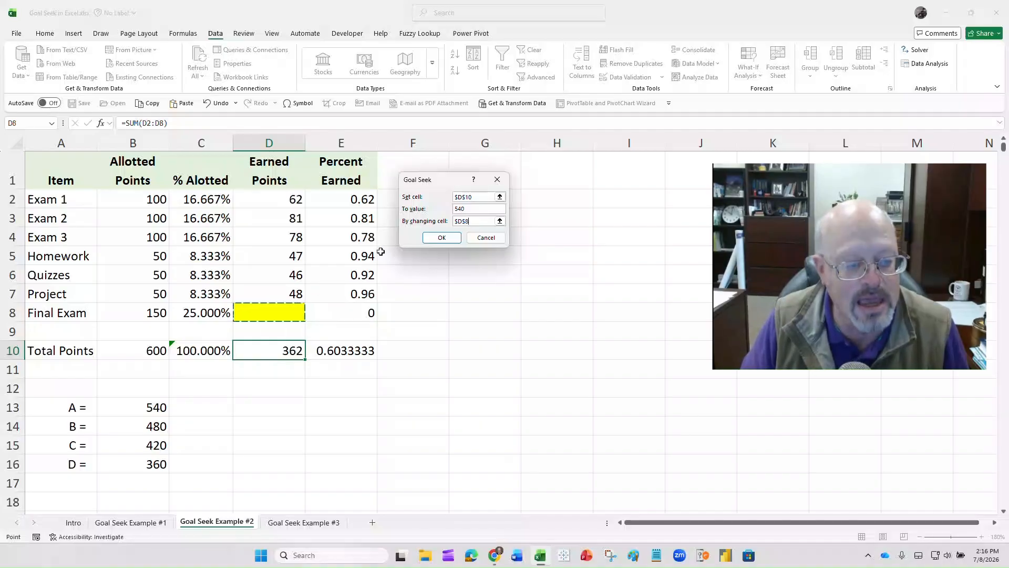
{"action": "left_click", "coordinate": [442, 238]}
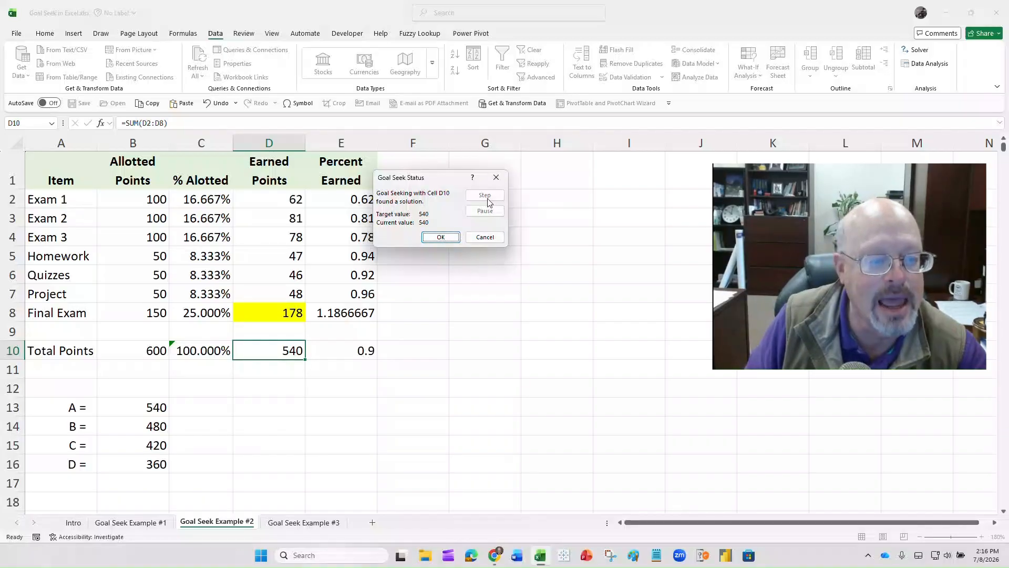
{"action": "left_click", "coordinate": [485, 237]}
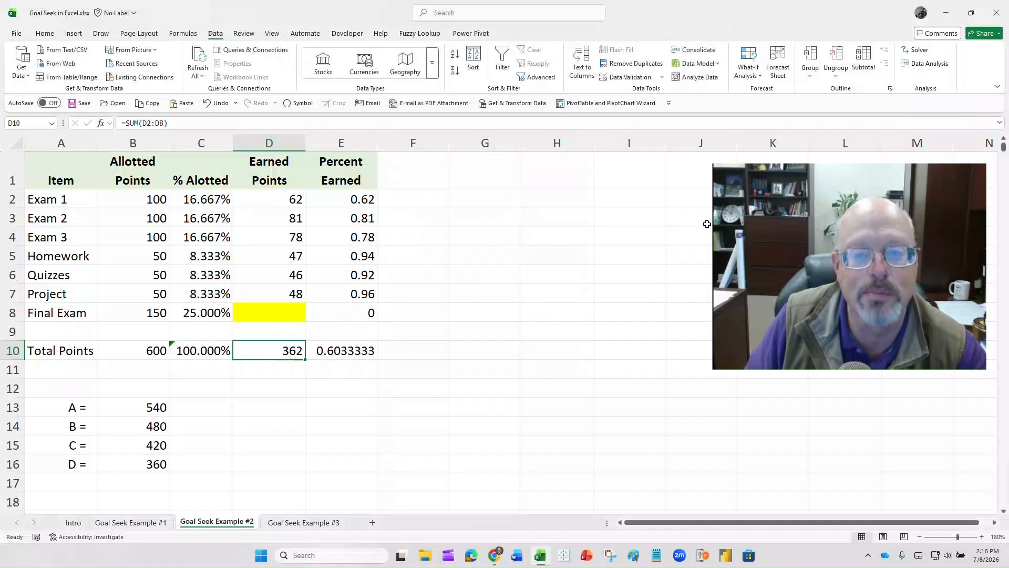
- Run Goal Seek to bring total earned points in D10 to 480 by changing the Final Exam score in D8
{"action": "left_click", "coordinate": [750, 72]}
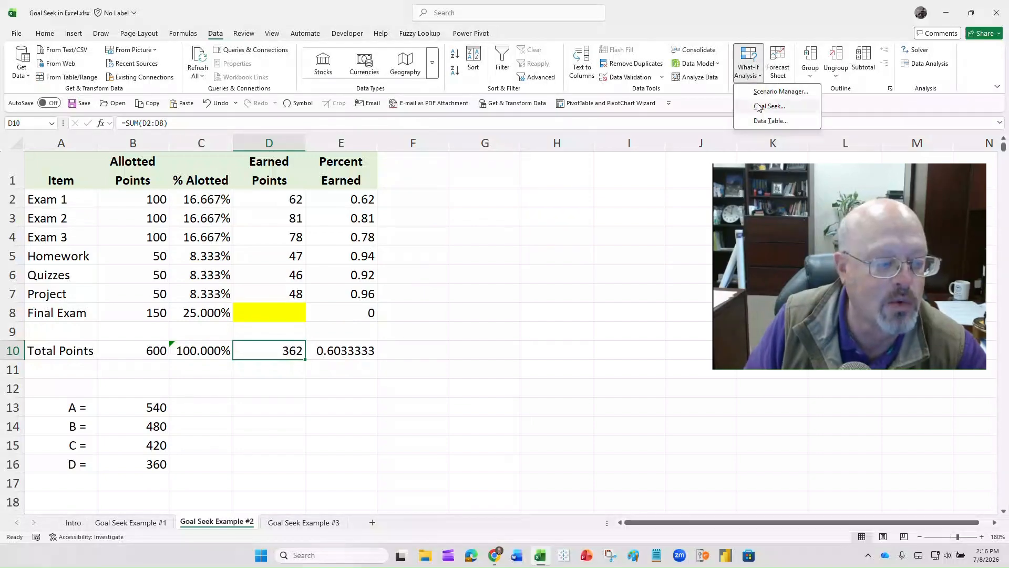
{"action": "left_click", "coordinate": [759, 106]}
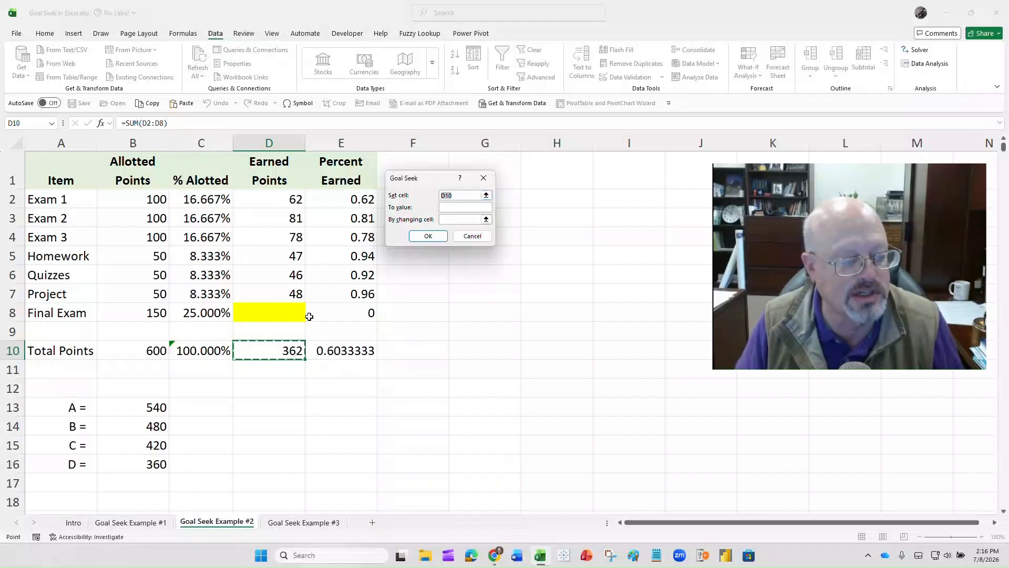
{"action": "left_click", "coordinate": [275, 345]}
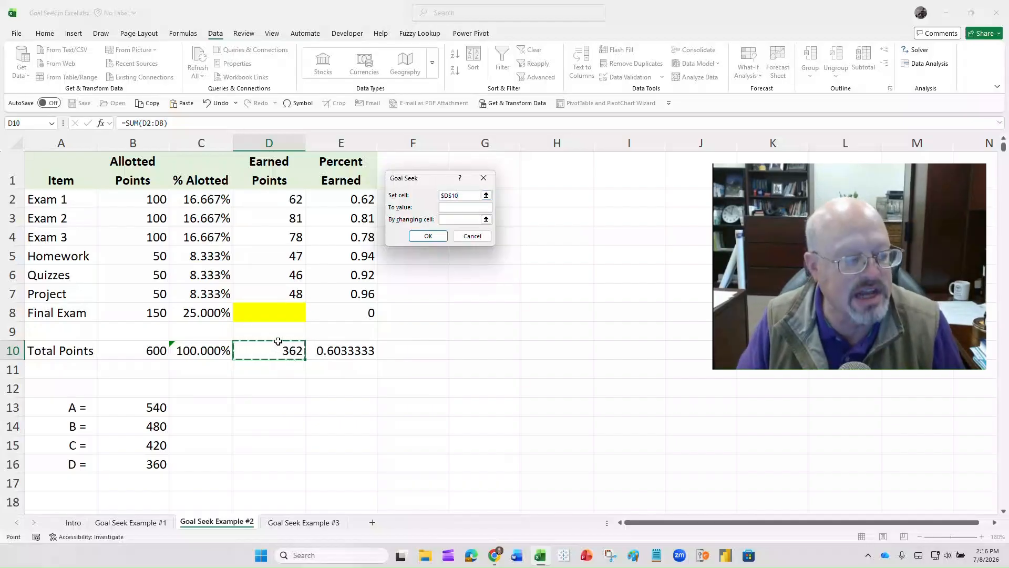
{"action": "key", "text": "Tab"}
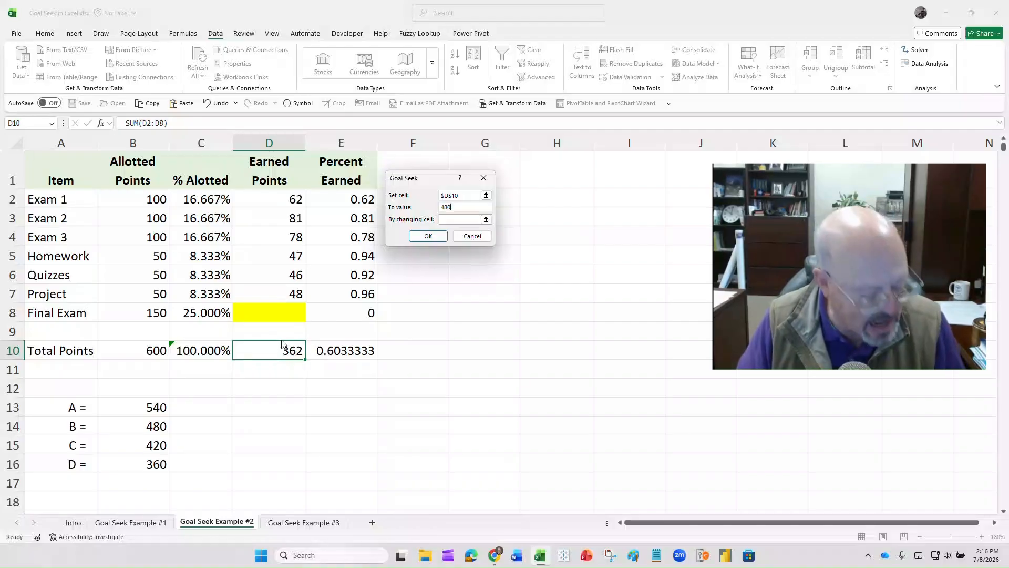
{"action": "key", "text": "Tab"}
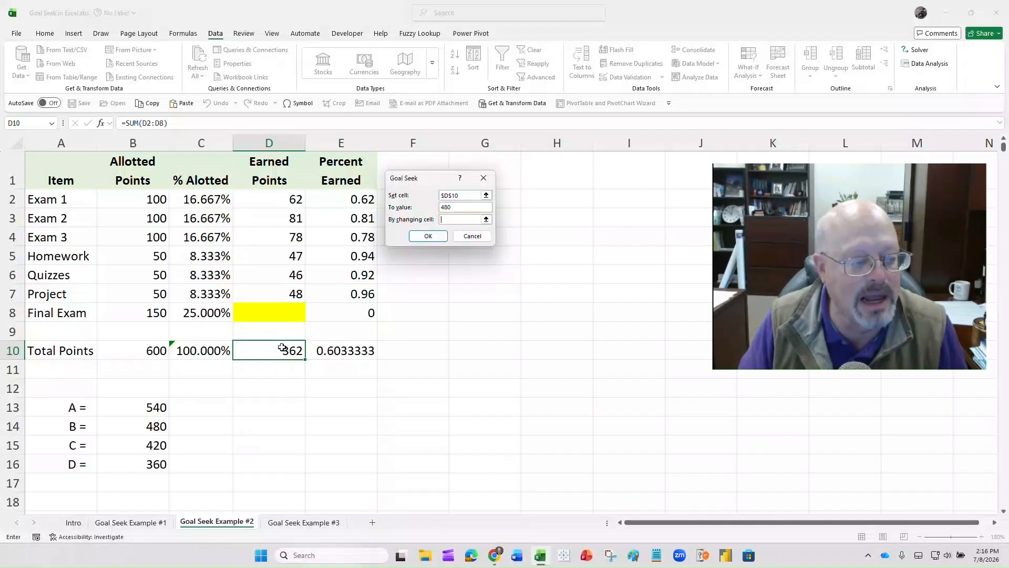
{"action": "left_click", "coordinate": [277, 312]}
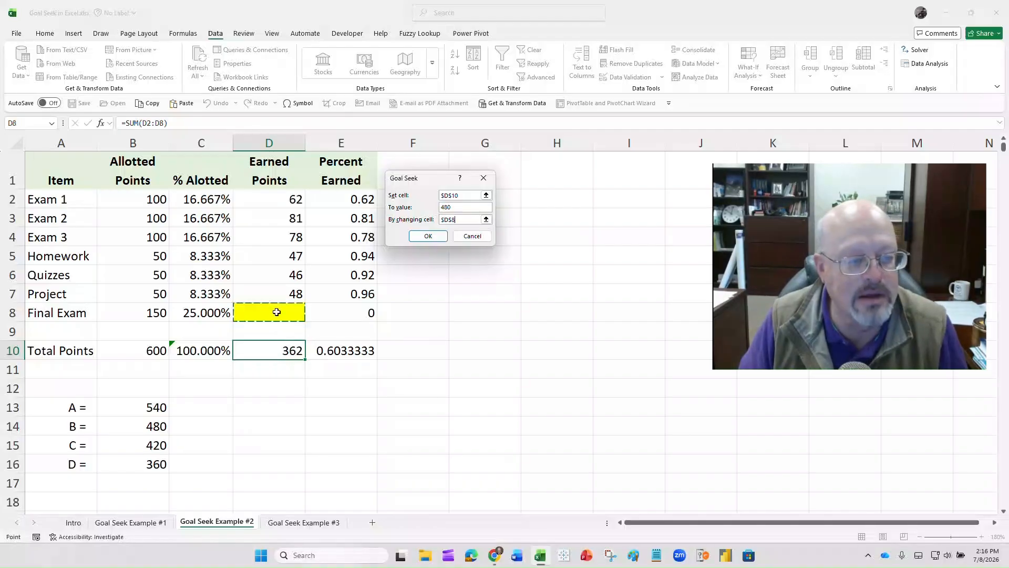
{"action": "left_click", "coordinate": [426, 238]}
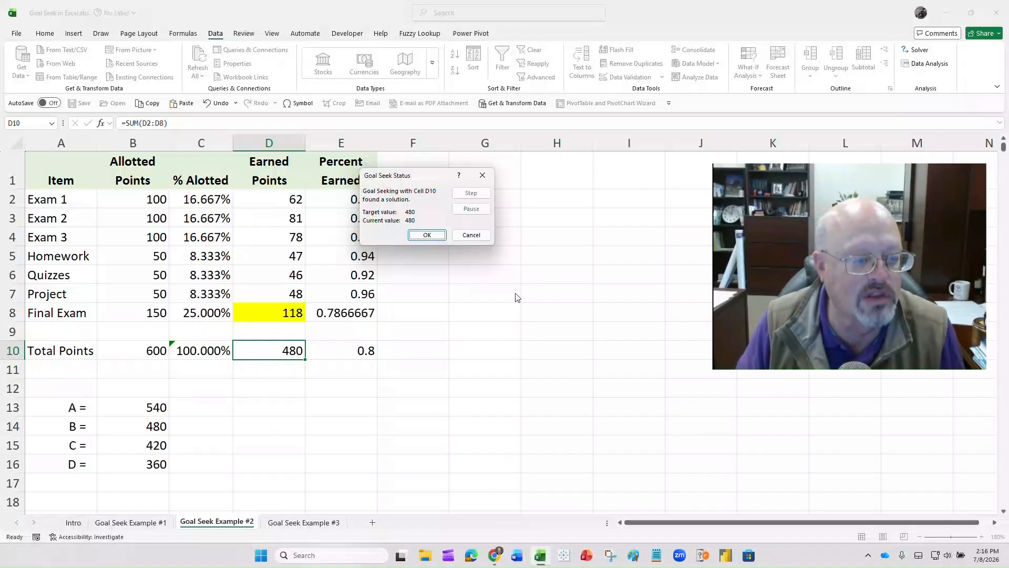
- Discard the Goal Seek solution found for the 480-point target
{"action": "left_click", "coordinate": [479, 238]}
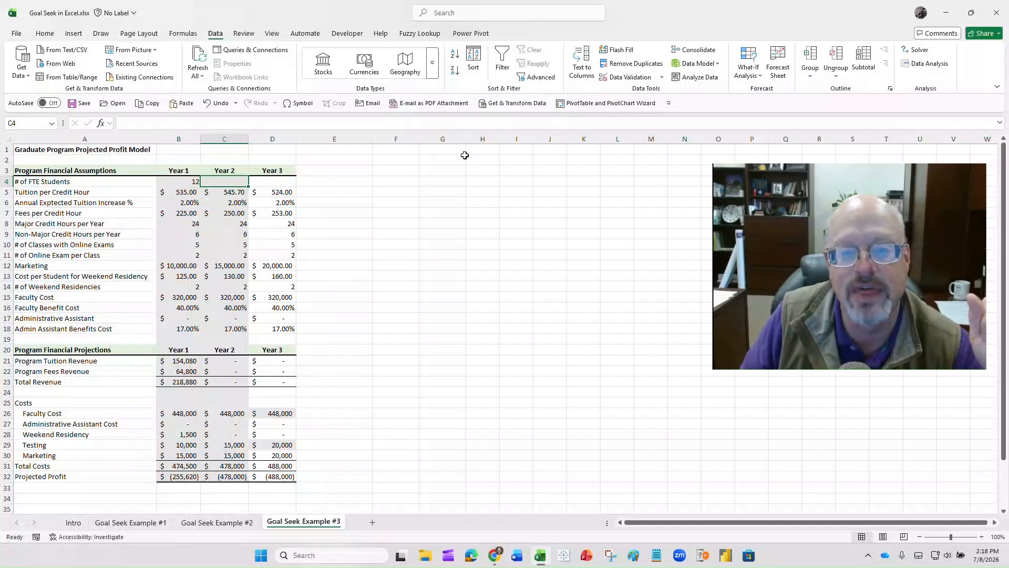
- Run Goal Seek to bring Year 2 Projected Profit in C32 to 0 by changing # of FTE Students in C4, and keep the solution
{"action": "left_click", "coordinate": [758, 77]}
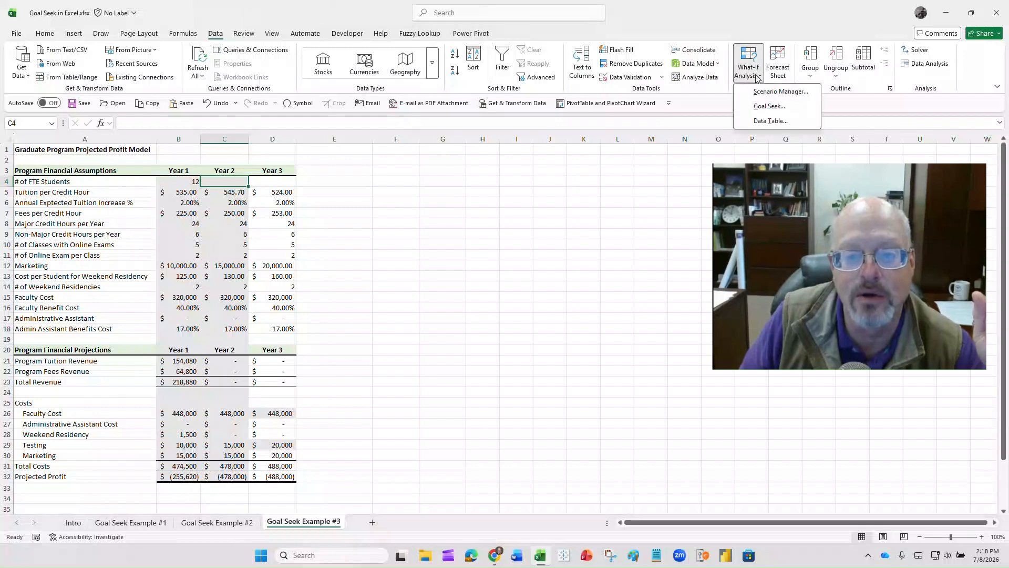
{"action": "left_click", "coordinate": [770, 106]}
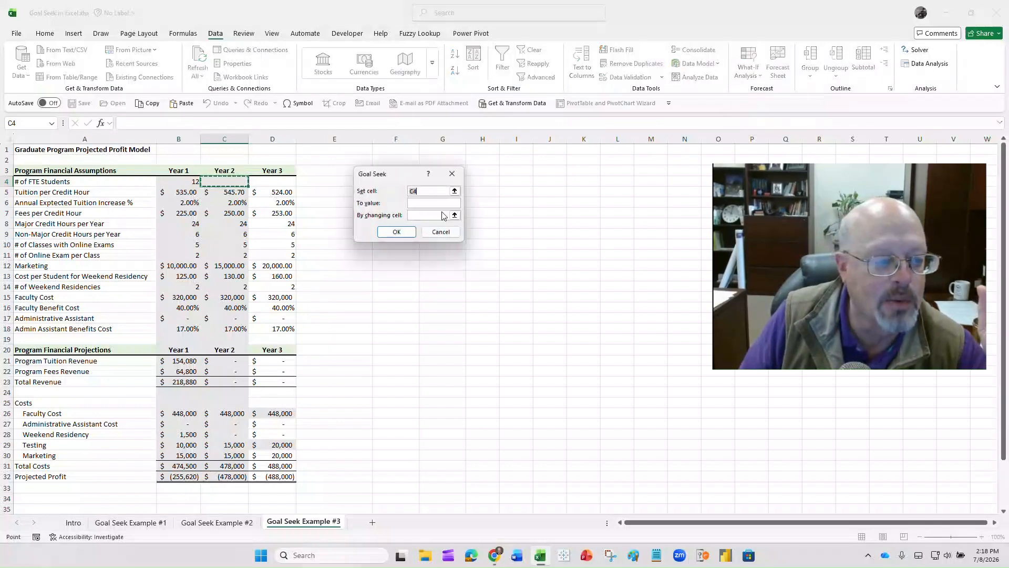
{"action": "left_click", "coordinate": [225, 478]}
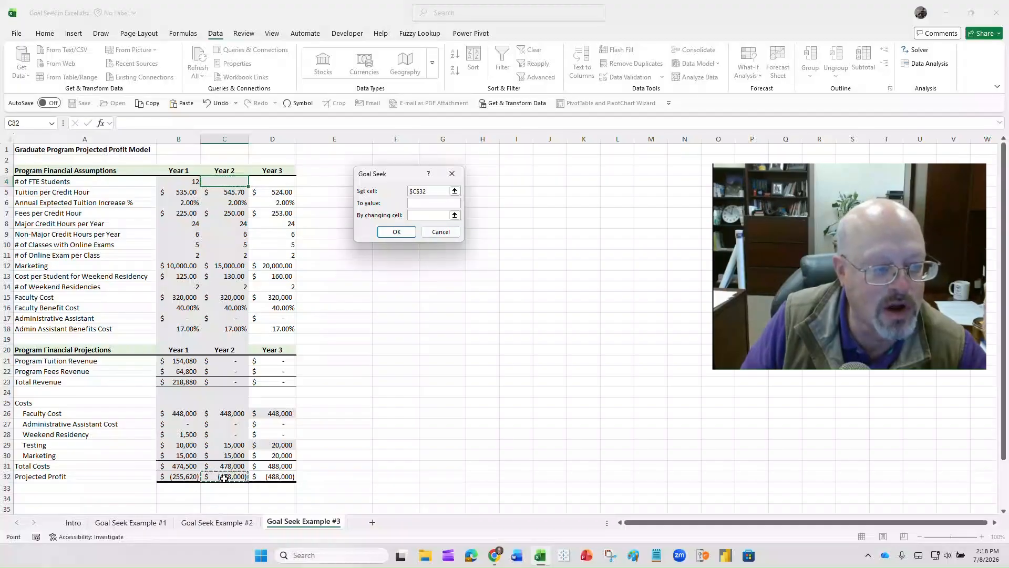
{"action": "key", "text": "Tab"}
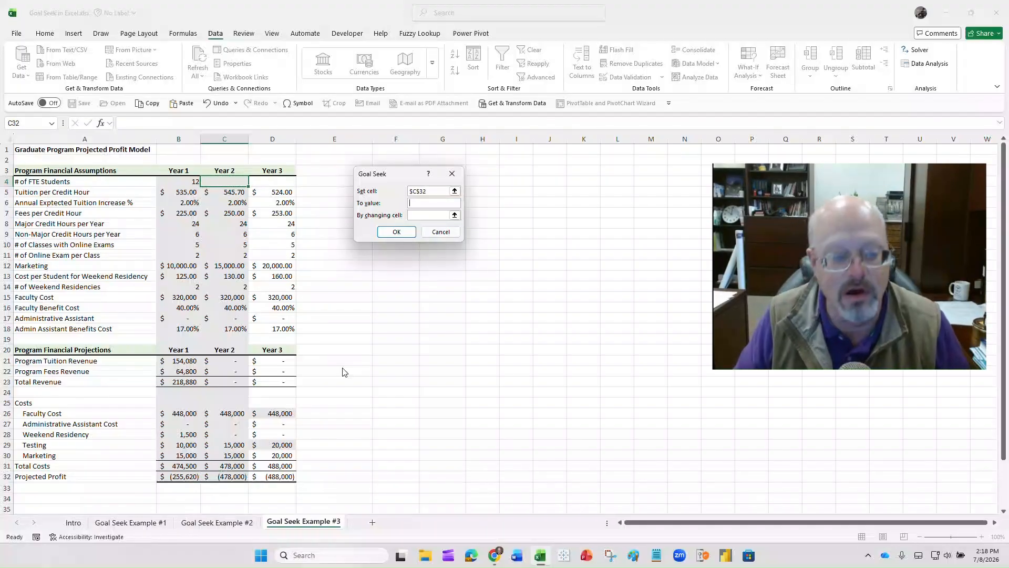
{"action": "type", "text": "0"}
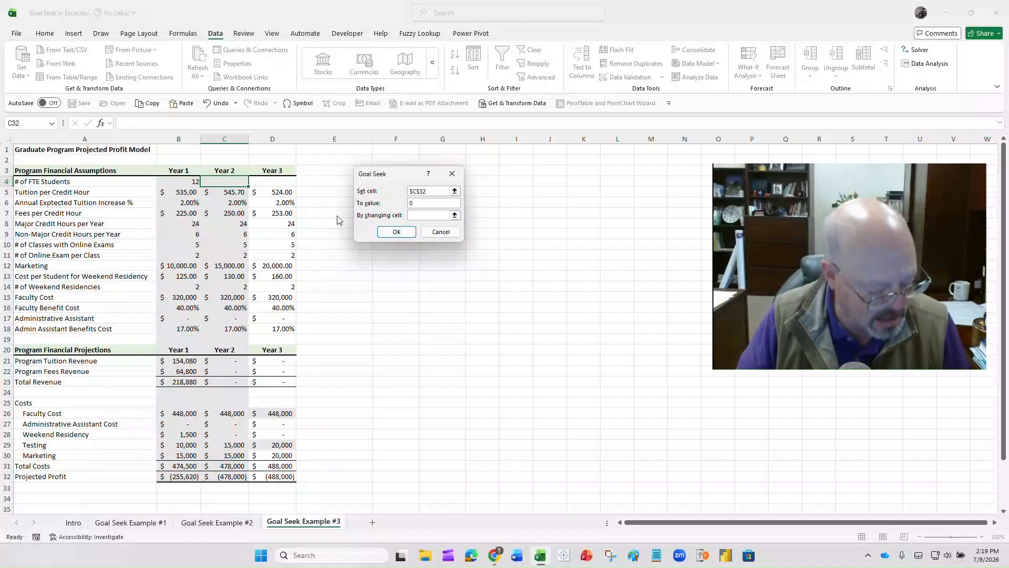
{"action": "key", "text": "Tab"}
{"action": "left_click", "coordinate": [232, 182]}
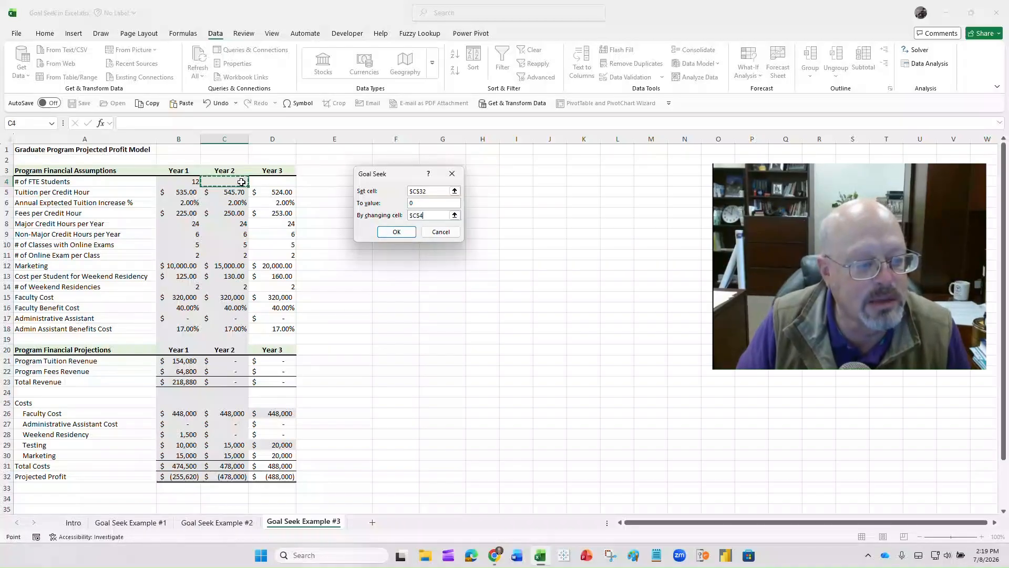
{"action": "left_click", "coordinate": [396, 232]}
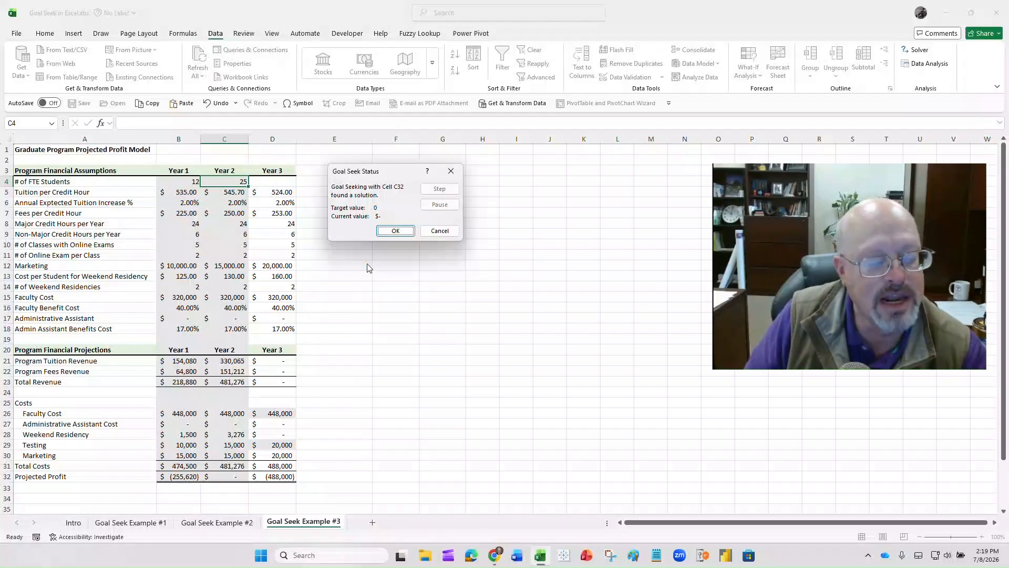
{"action": "left_click", "coordinate": [396, 231]}
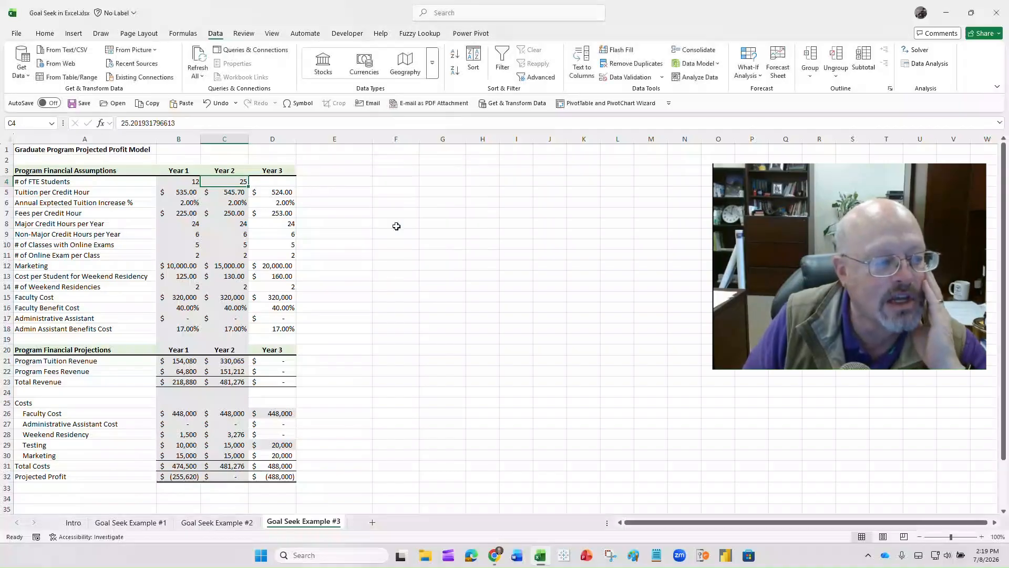
- Run Goal Seek to bring Year 3 Projected Profit in D32 to 100000 by changing # of FTE Students in D4, and keep the solution
{"action": "left_click", "coordinate": [761, 78]}
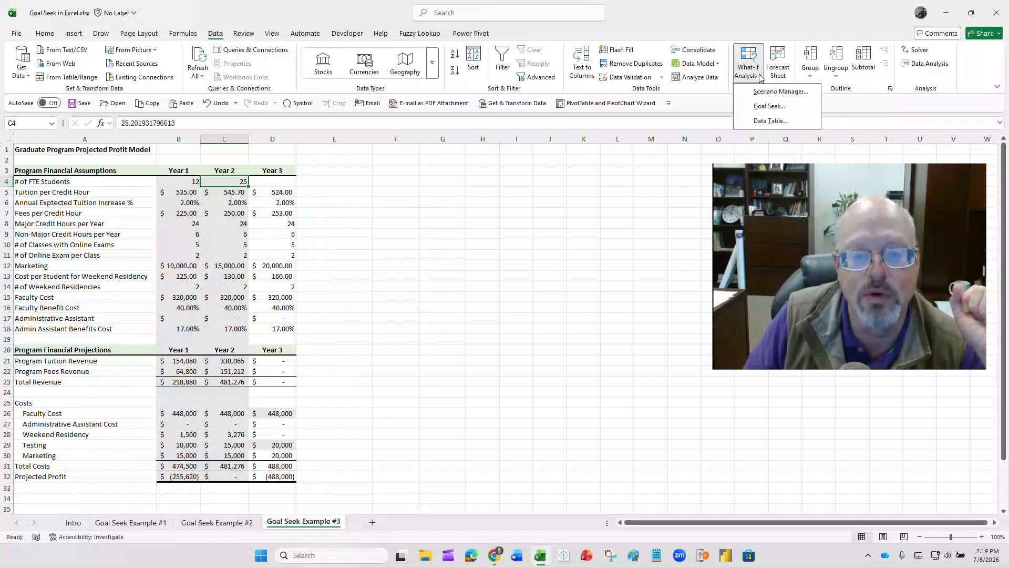
{"action": "left_click", "coordinate": [757, 107]}
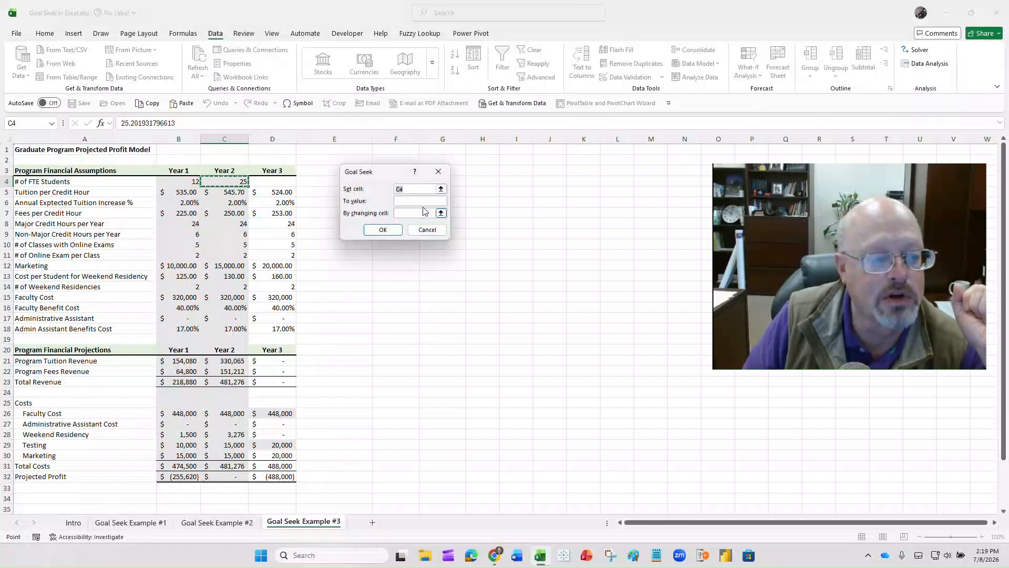
{"action": "left_click", "coordinate": [273, 476]}
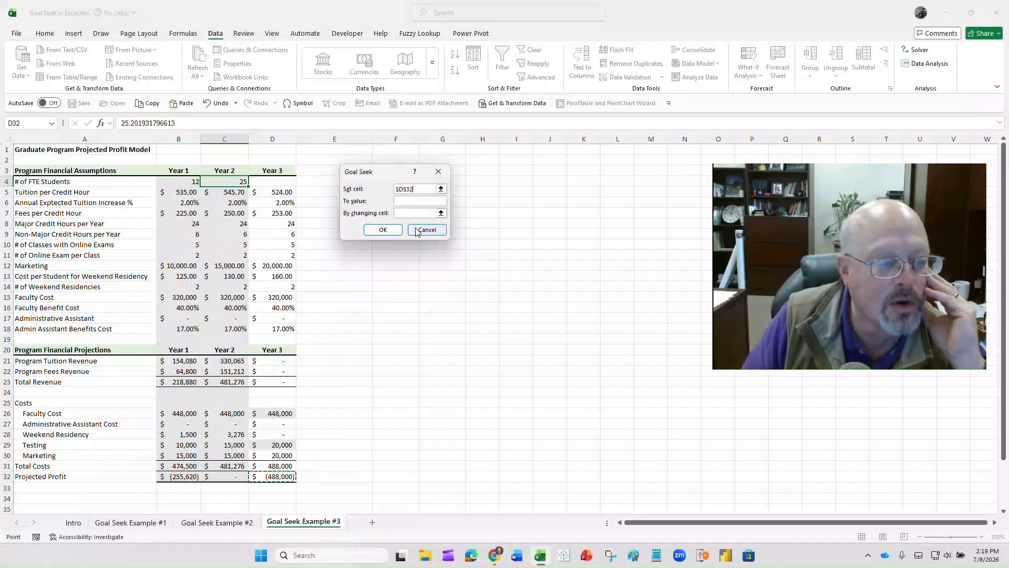
{"action": "left_click", "coordinate": [413, 202]}
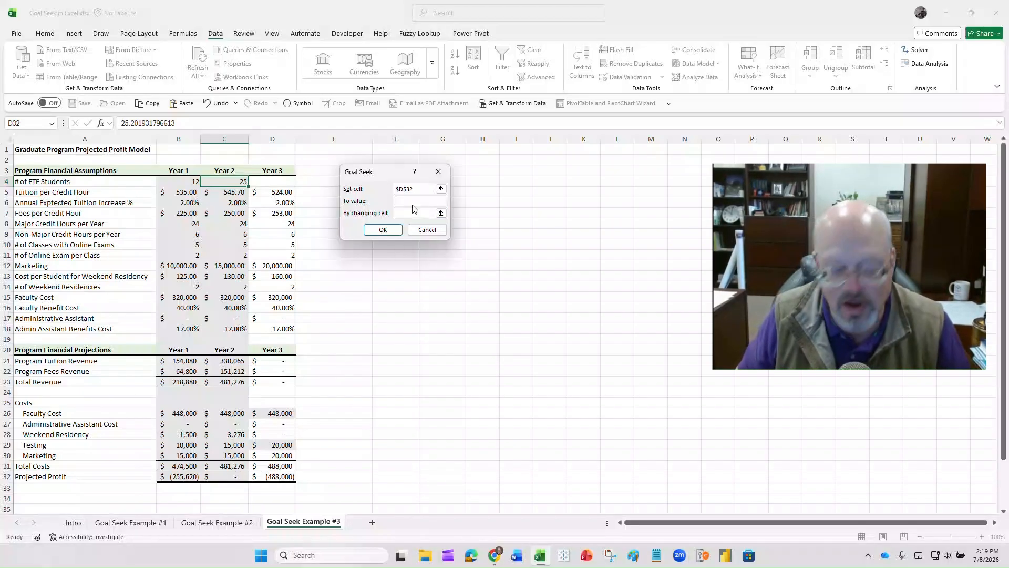
{"action": "type", "text": "100"}
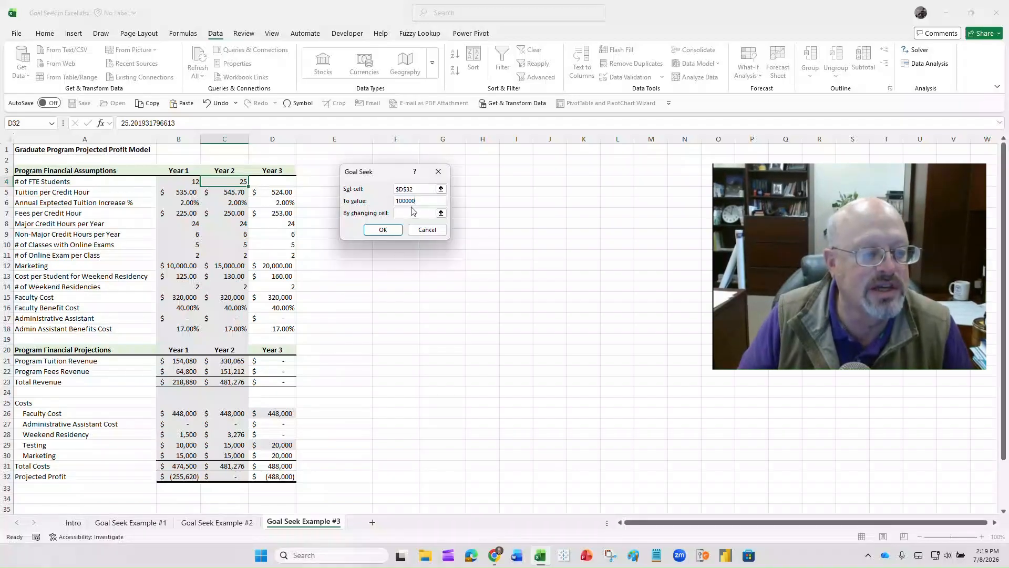
{"action": "type", "text": "000"}
{"action": "left_click", "coordinate": [409, 212]}
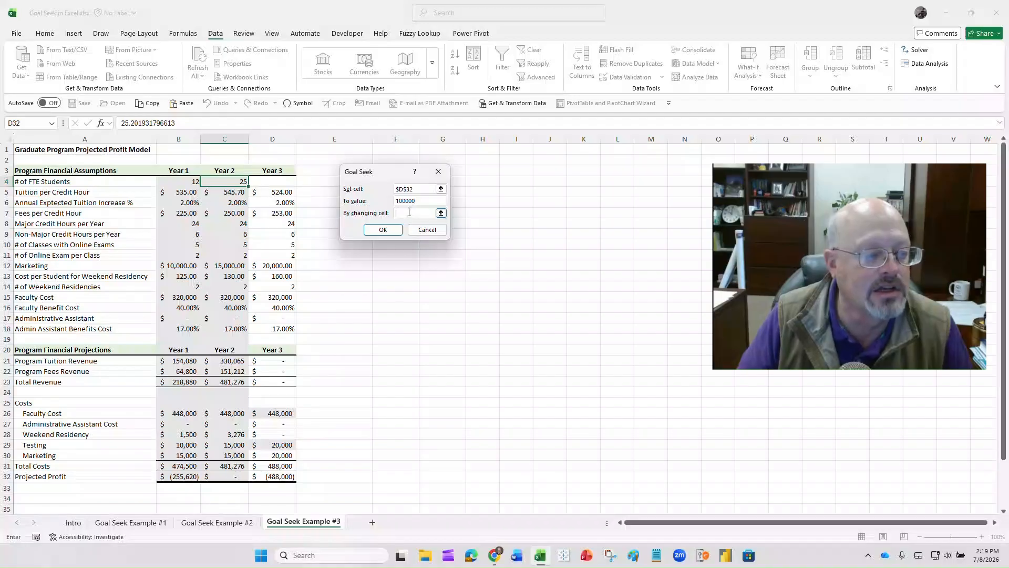
{"action": "left_click", "coordinate": [279, 182]}
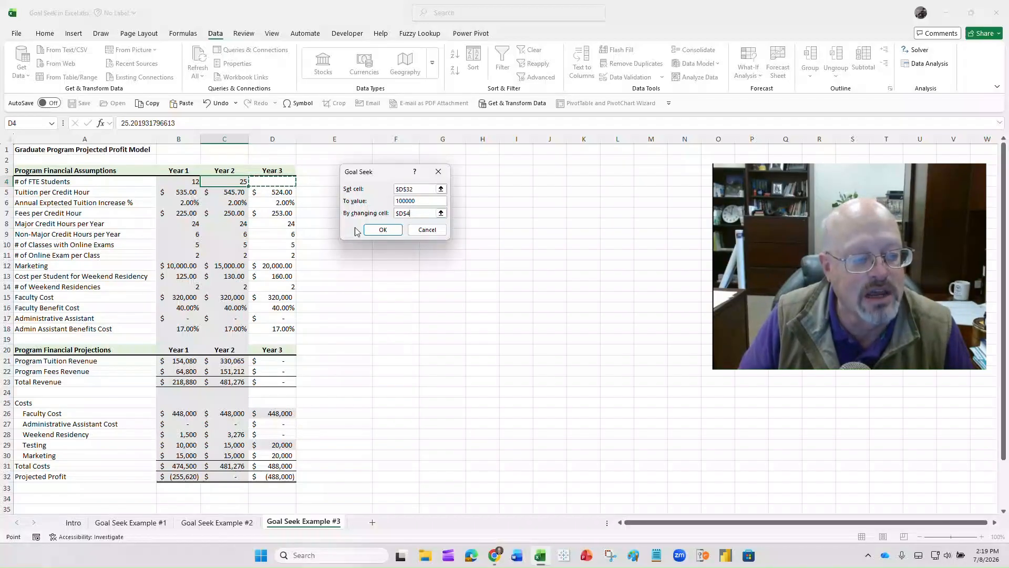
{"action": "left_click", "coordinate": [380, 230]}
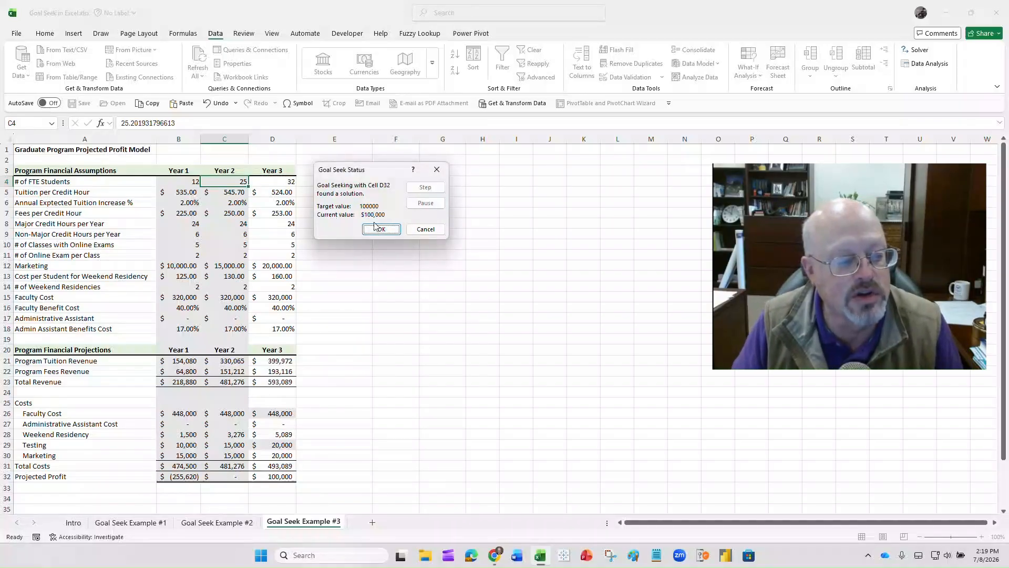
{"action": "left_click", "coordinate": [381, 230]}
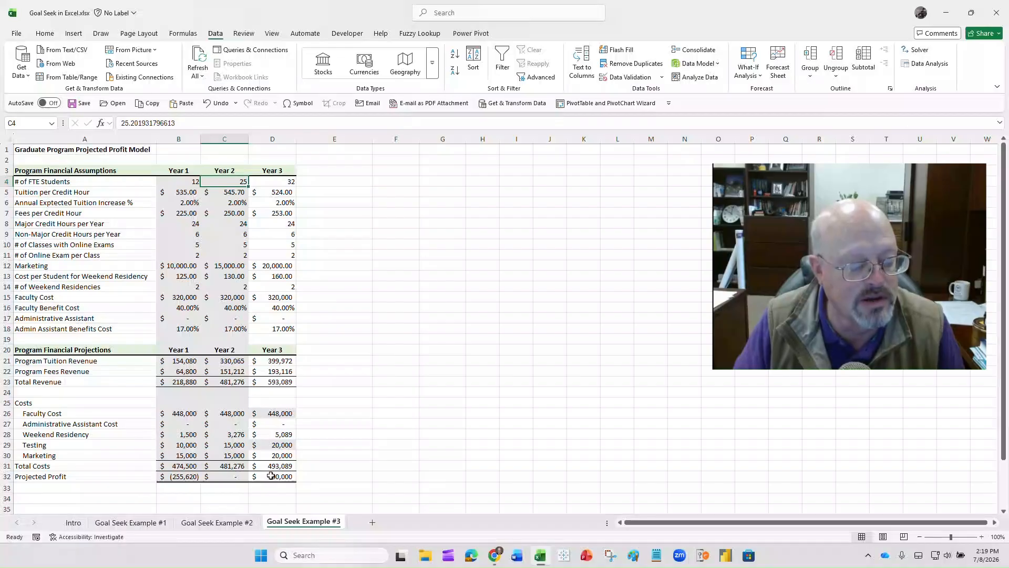